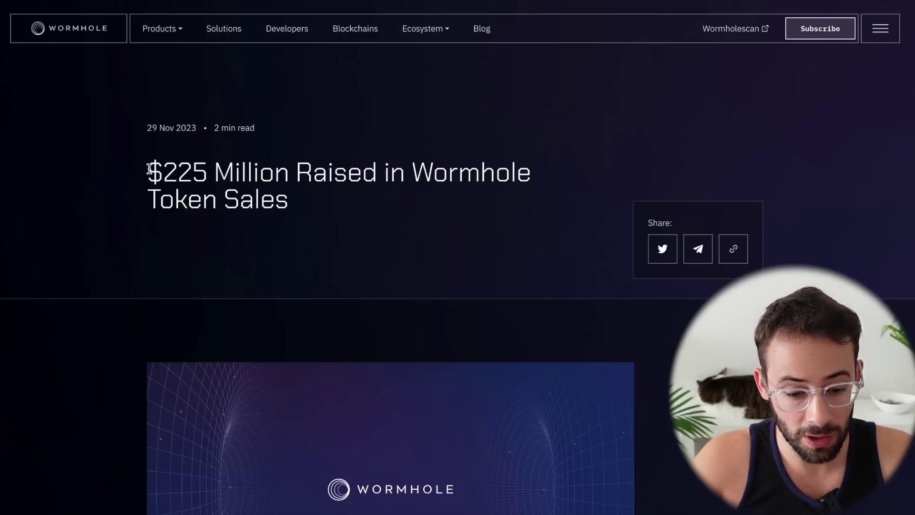
Highlight and then deselect the $225 Million headline, and scroll down the Wormhole page
drag(149, 169, 547, 178)
click(525, 220)
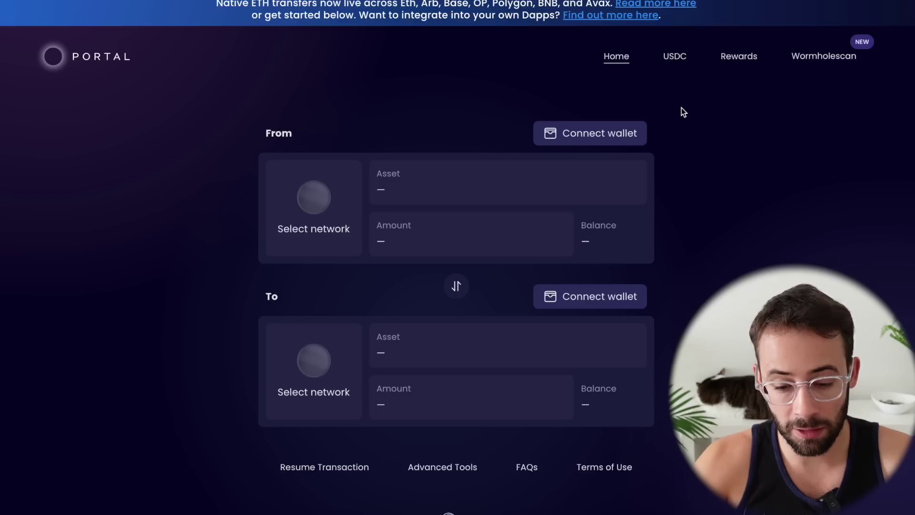
scroll(681, 108, down, 1)
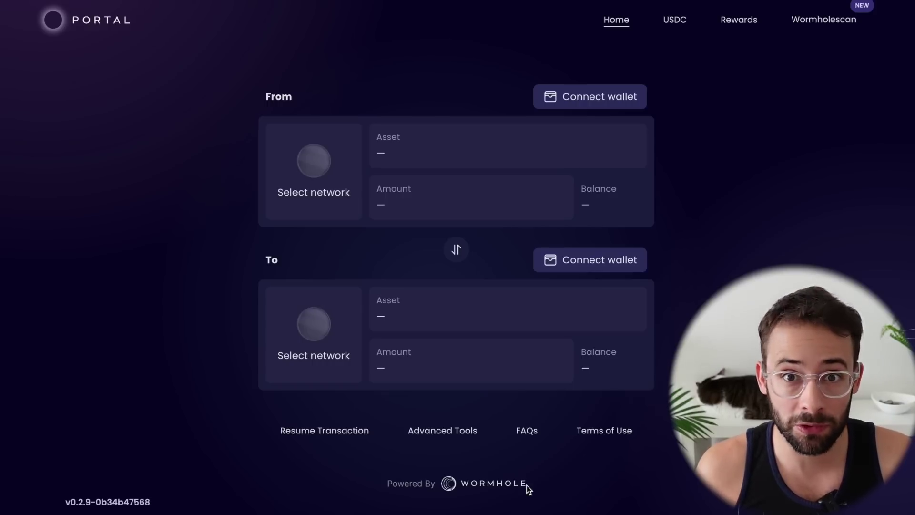
Scroll the Portal Bridge home page up and back down
scroll(705, 245, up, 1)
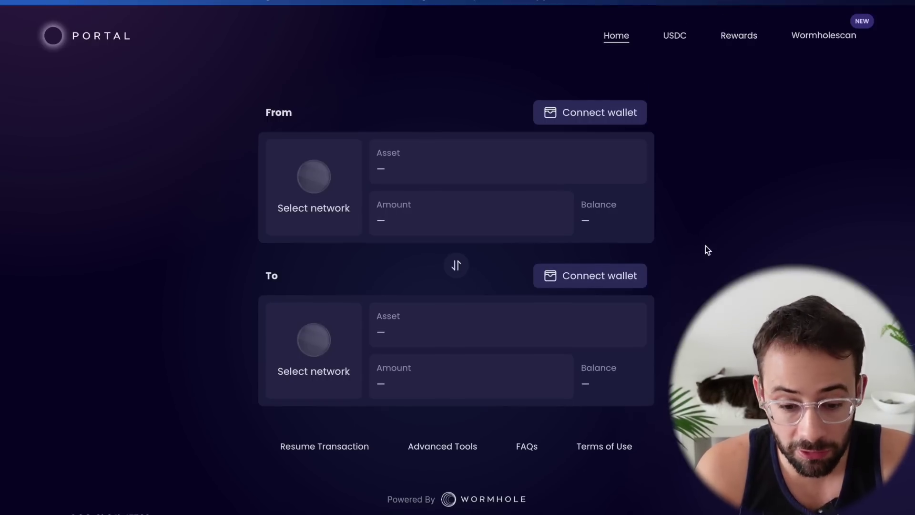
scroll(705, 244, down, 1)
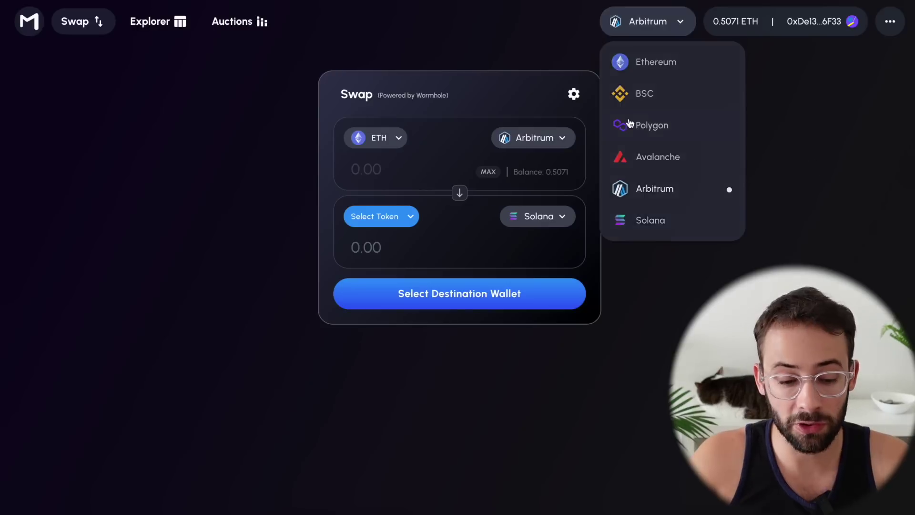
click(597, 105)
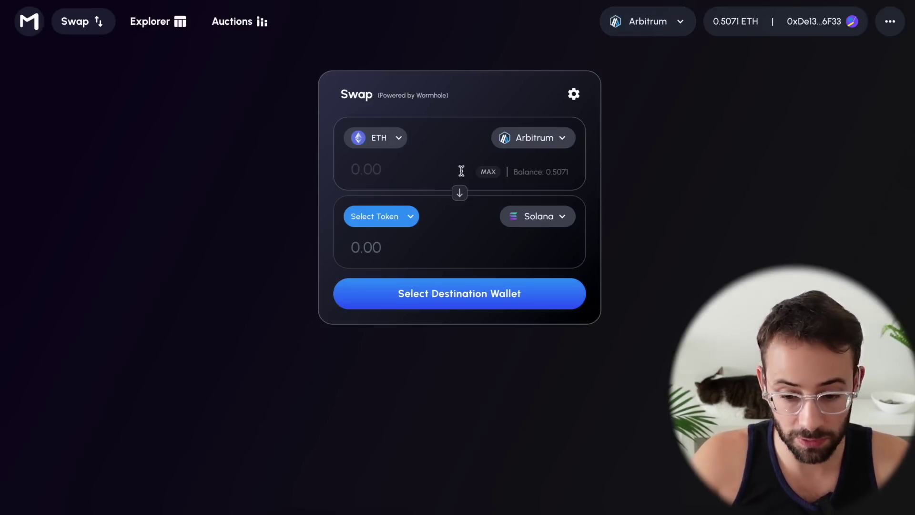
click(667, 21)
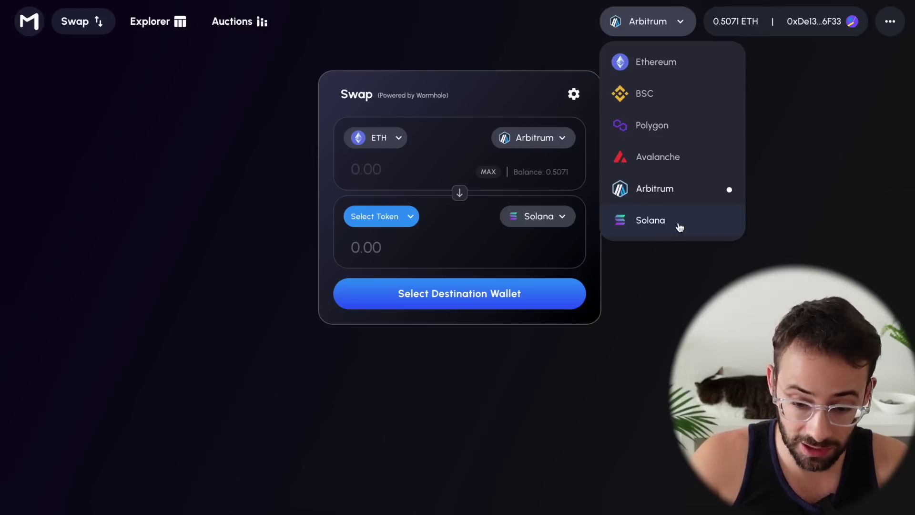
click(508, 118)
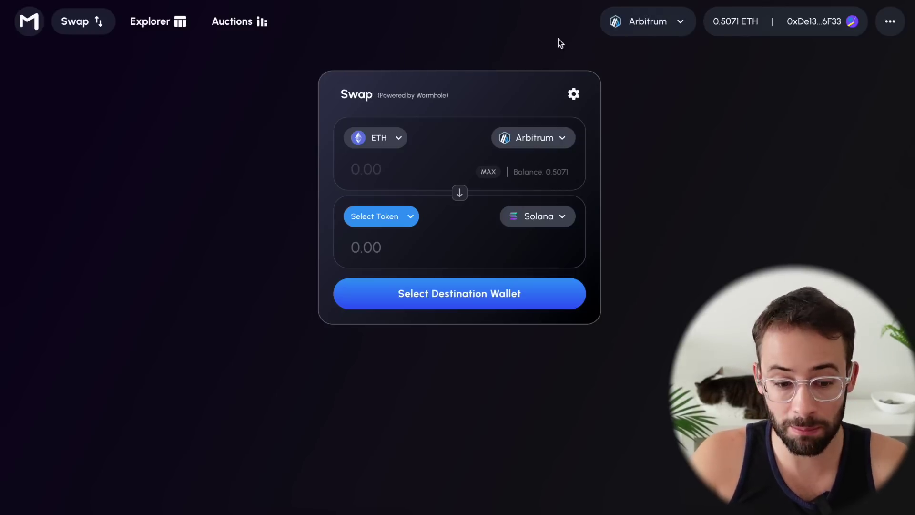
click(557, 144)
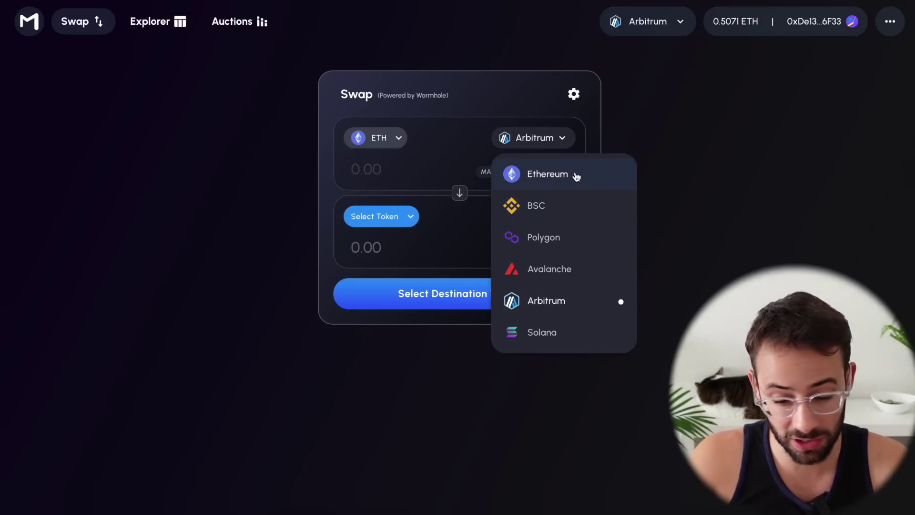
click(481, 160)
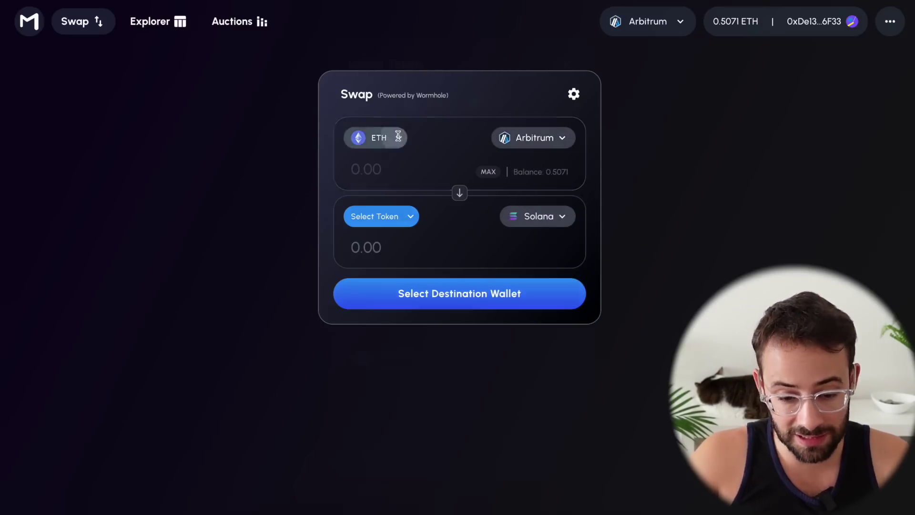
Keep ETH as the token to send and choose Polygon as the destination chain
click(397, 137)
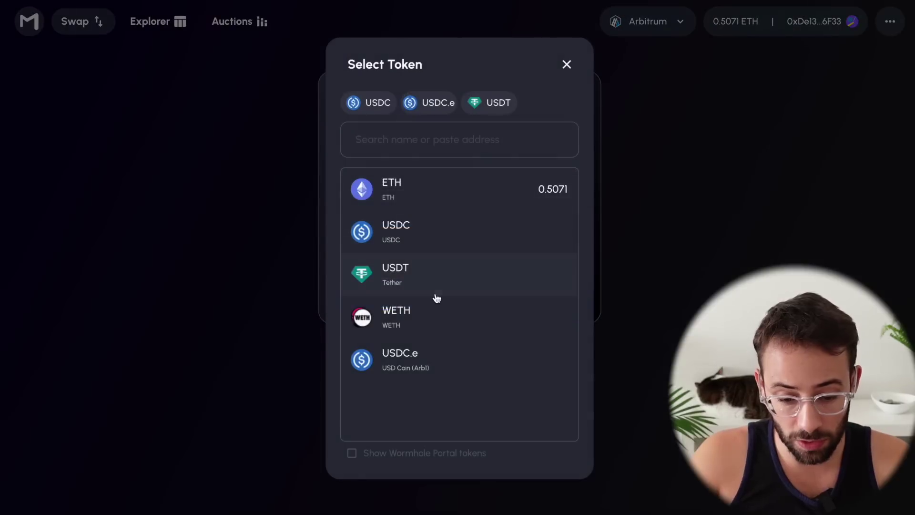
click(441, 199)
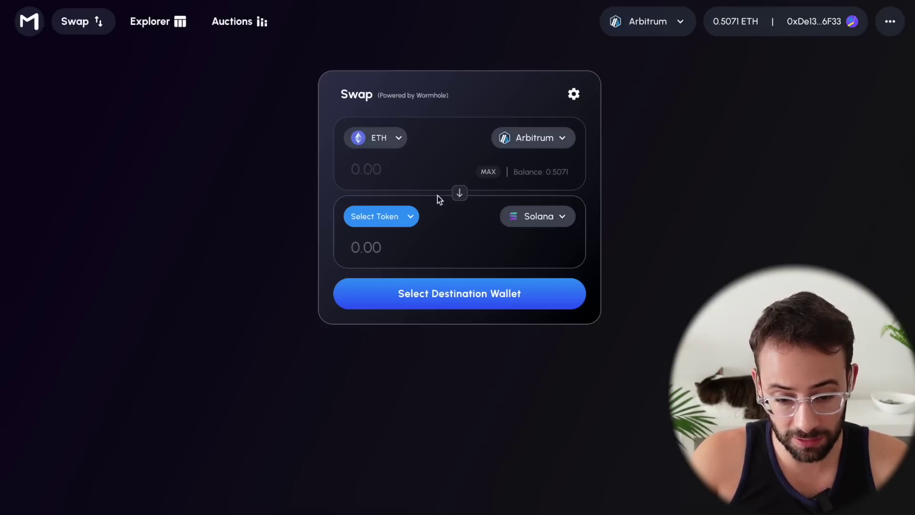
click(537, 220)
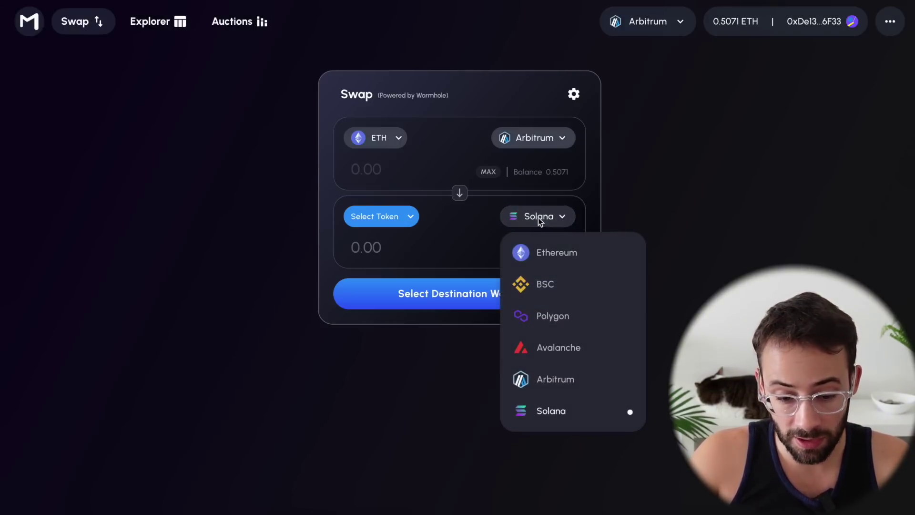
click(401, 217)
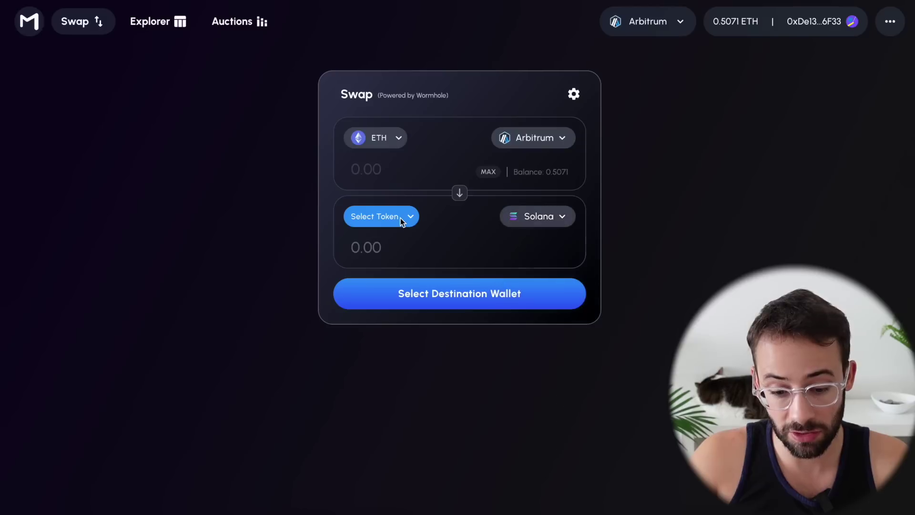
click(542, 223)
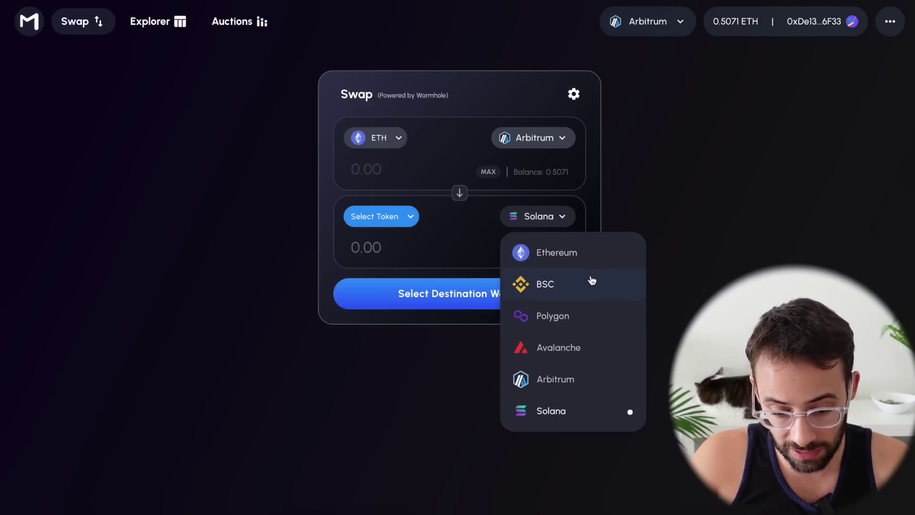
click(569, 319)
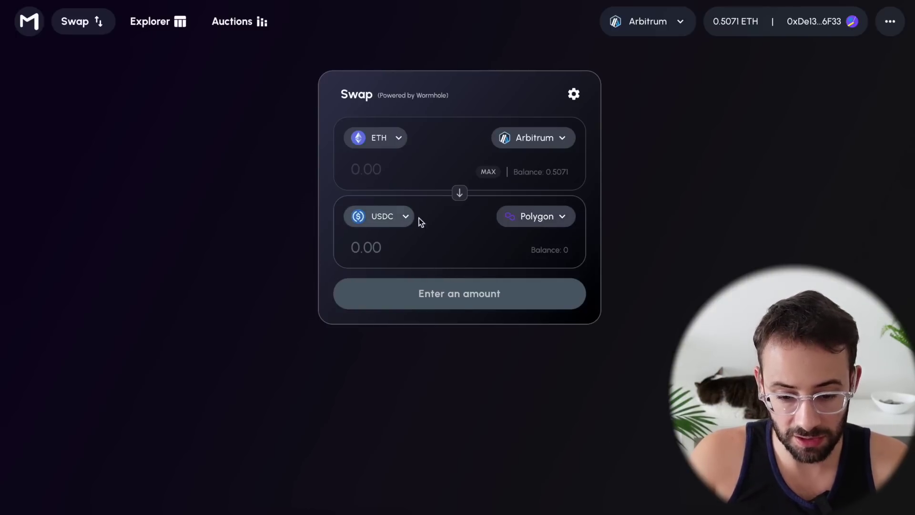
Enter 0.25 ETH and expand the quote details showing 574.49 USDC
click(394, 169)
text(0.25)
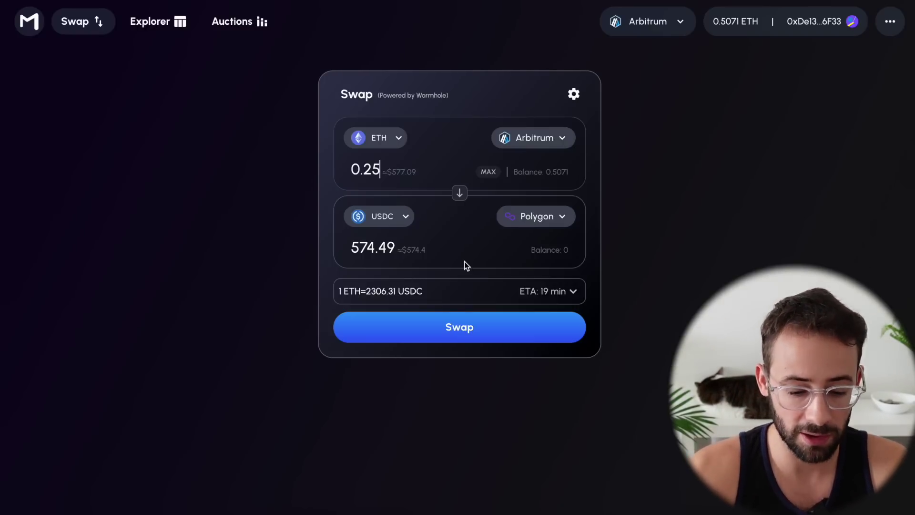
click(573, 291)
Submit the 0.25 ETH-to-USDC swap via Swap and Confirm Swap, then check its details
scroll(565, 296, down, 1)
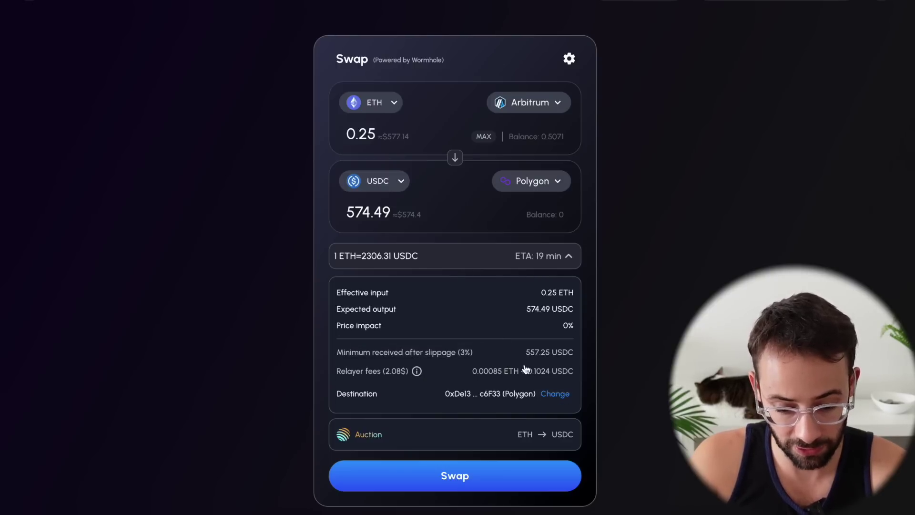
click(472, 475)
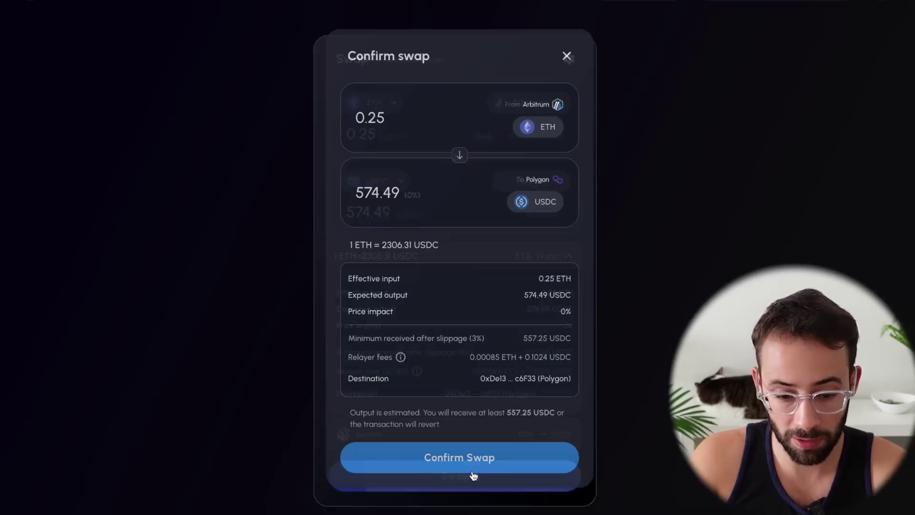
click(500, 459)
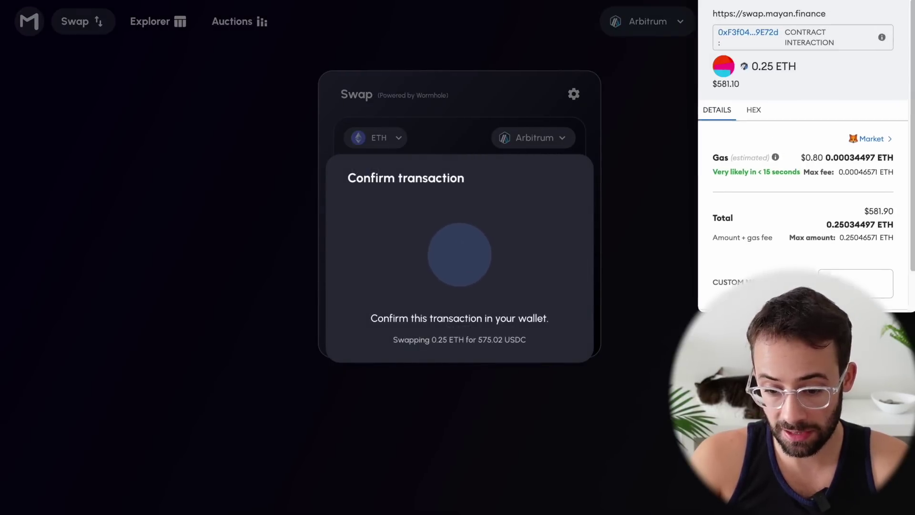
scroll(787, 254, down, 1)
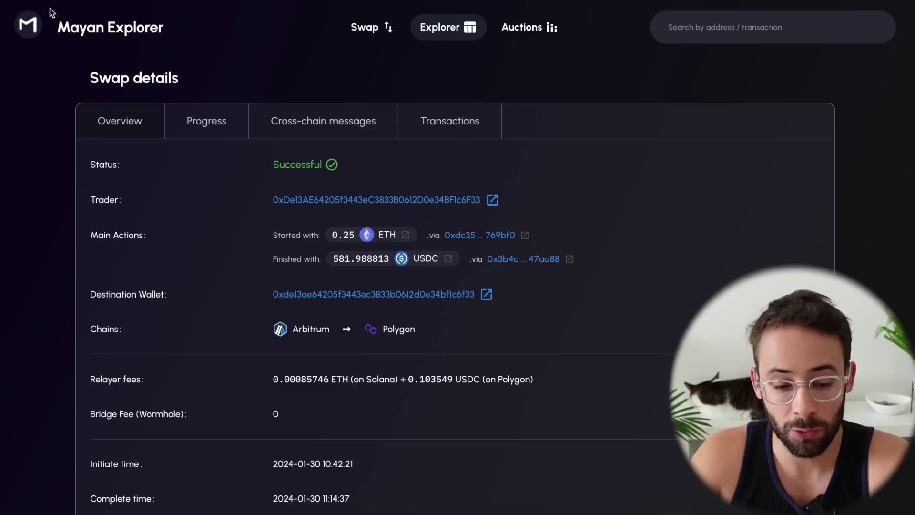
Return from Mayan Explorer to the swap app and go to Merkly's wNFT Bridge
click(111, 31)
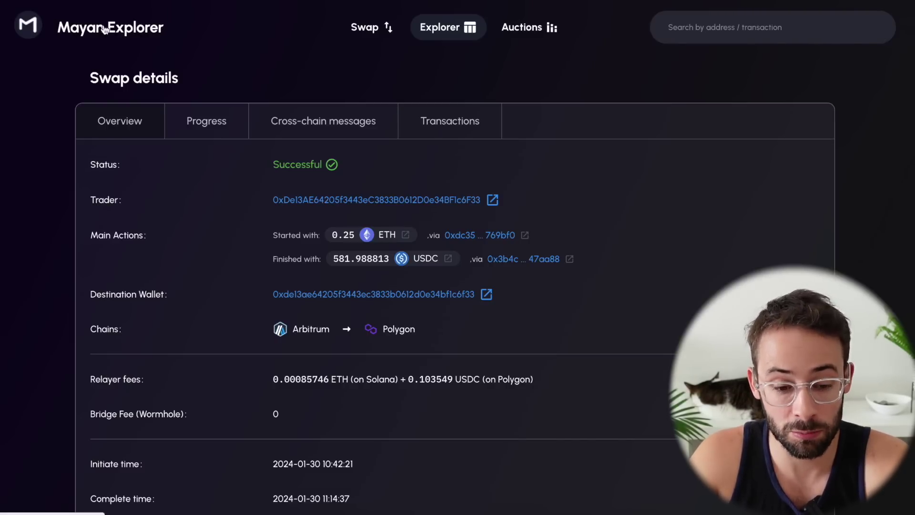
click(365, 27)
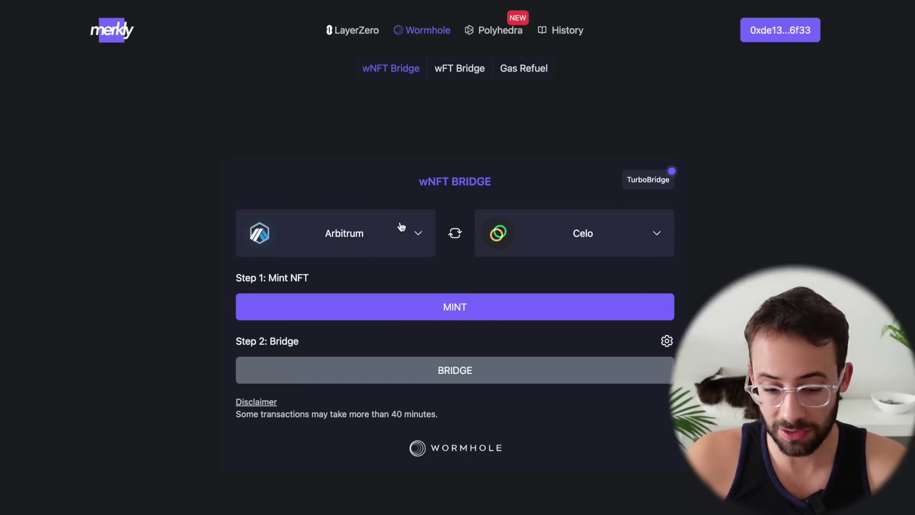
Pick Base as the wNFT bridge destination and start minting the NFT on Arbitrum
click(599, 240)
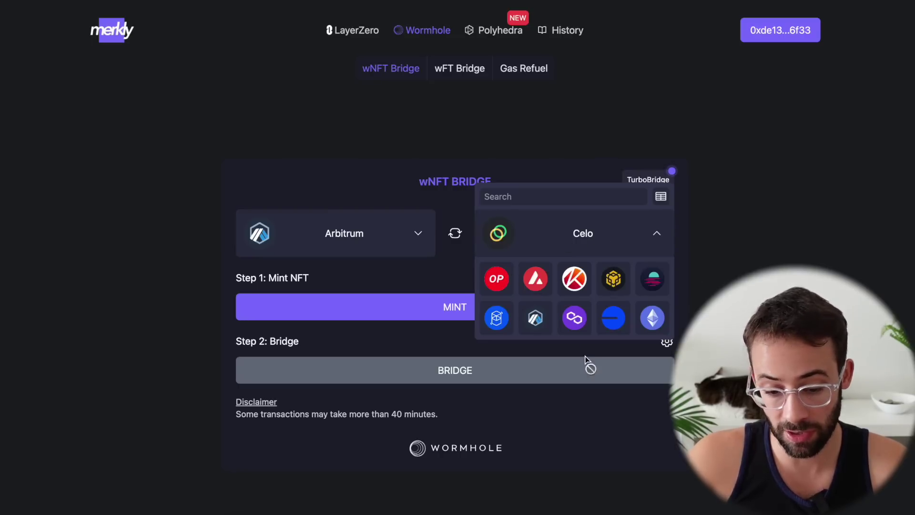
click(616, 319)
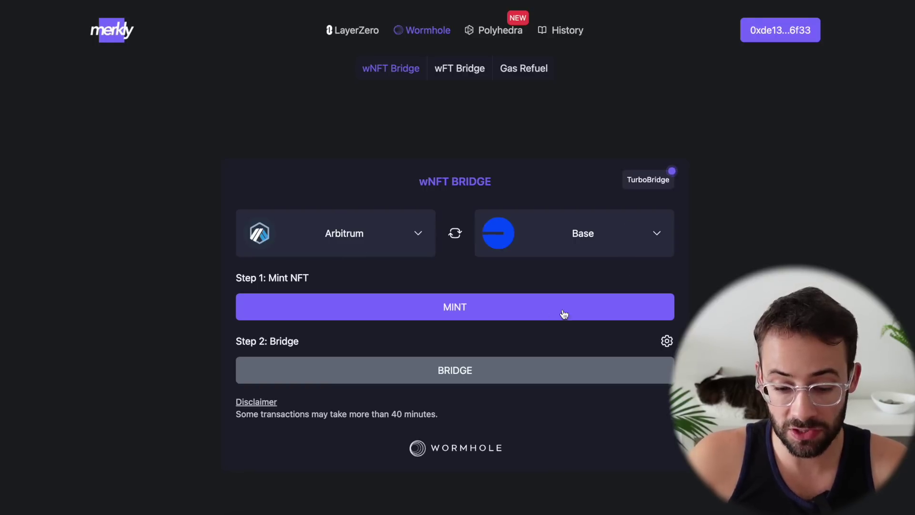
scroll(539, 312, down, 1)
scroll(537, 363, up, 1)
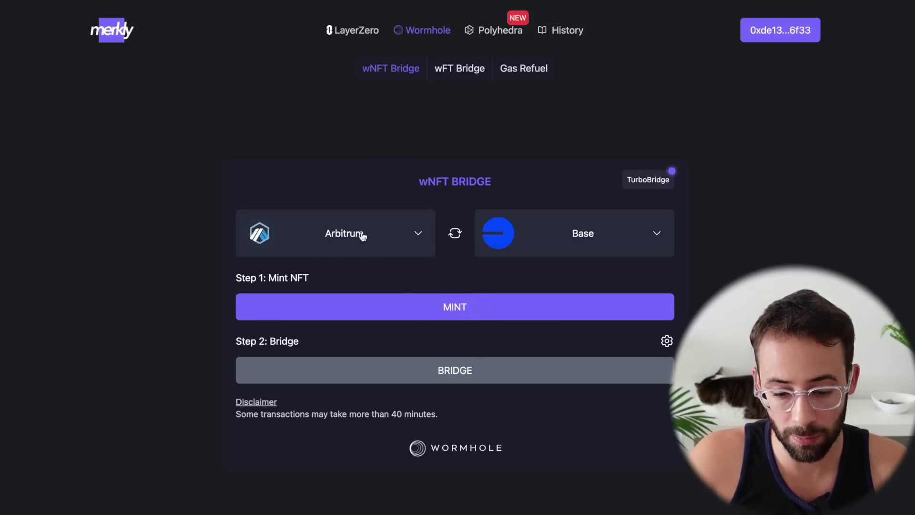
click(470, 314)
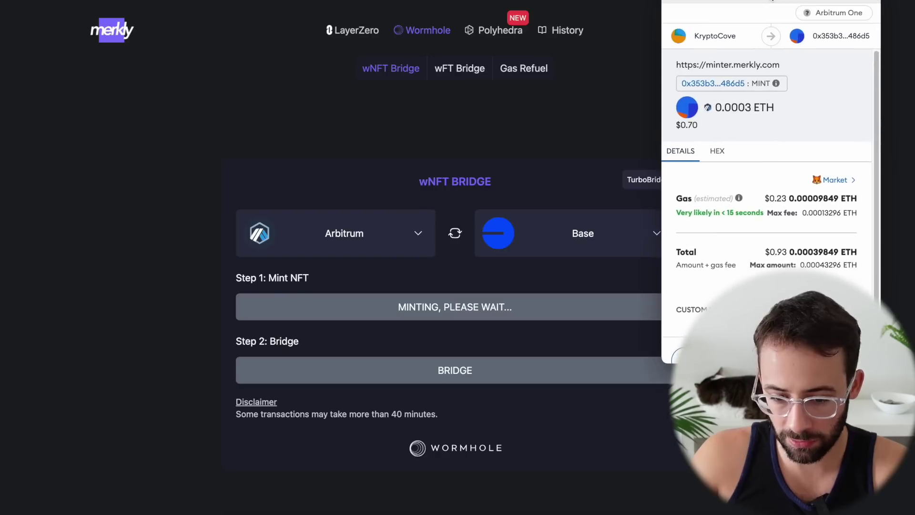
Approve the Arbitrum mint in the wallet, then bridge the NFT to Base and approve it
scroll(805, 164, down, 1)
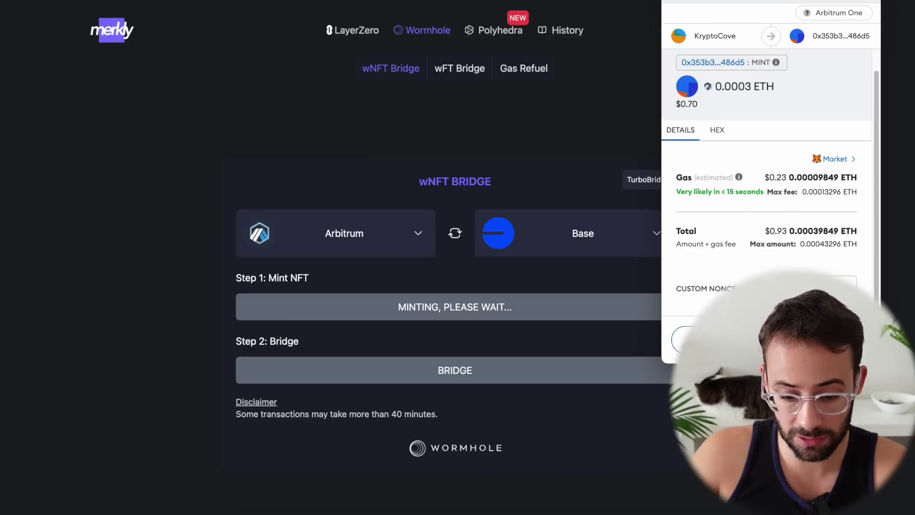
click(820, 340)
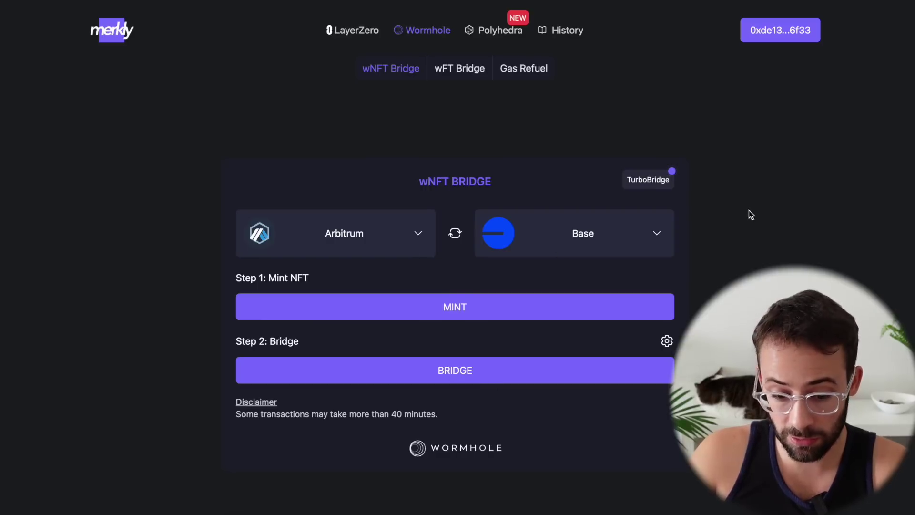
click(477, 374)
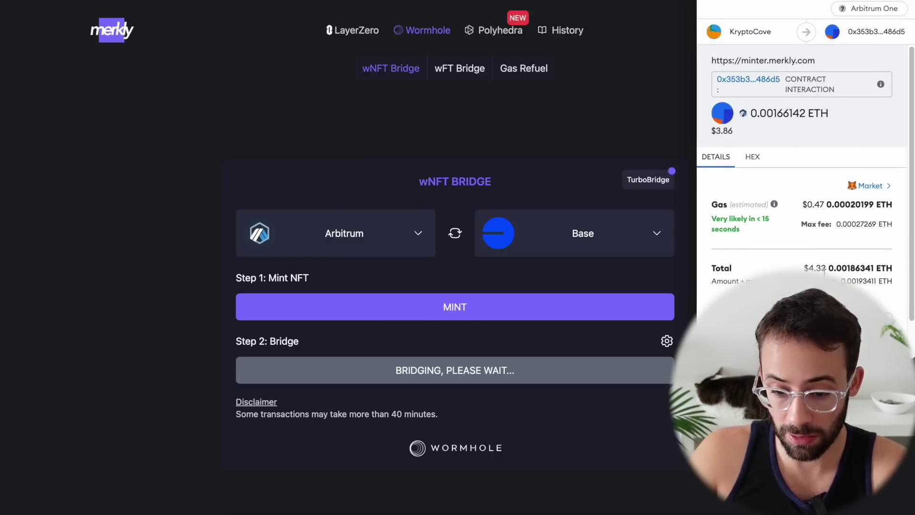
scroll(839, 274, down, 1)
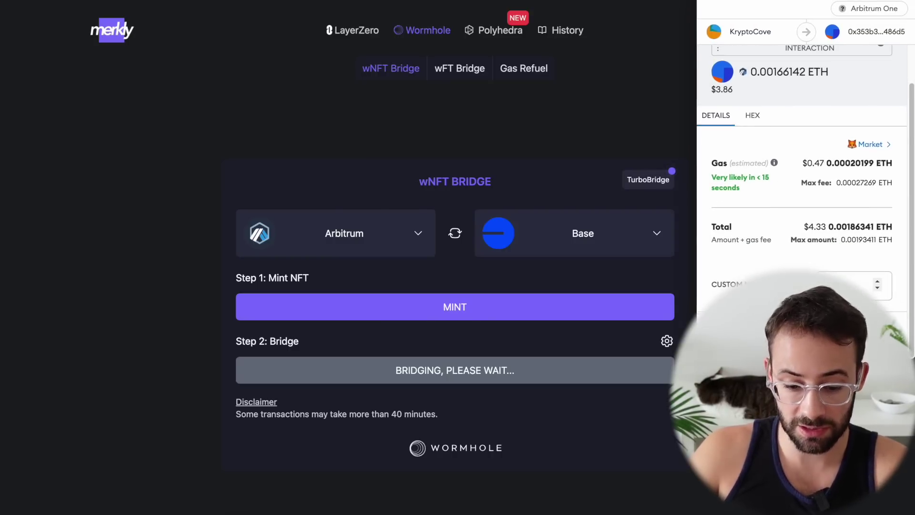
click(858, 339)
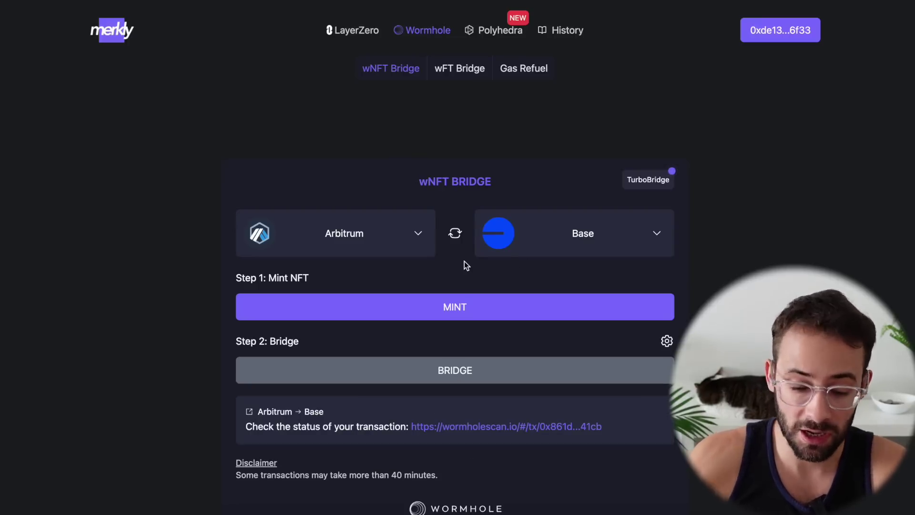
click(410, 241)
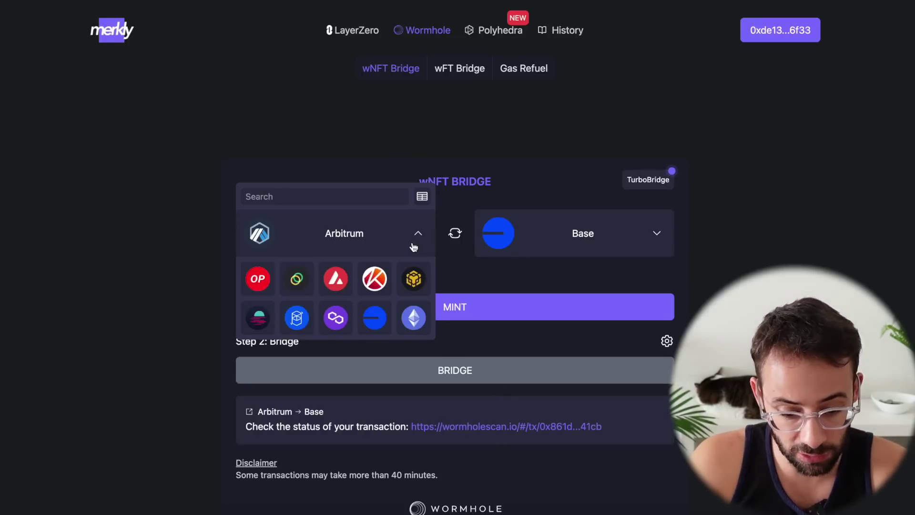
Route the wNFT bridge from Binance Smart Chain to Polygon and mint, switching the wallet to BNB Chain
click(414, 278)
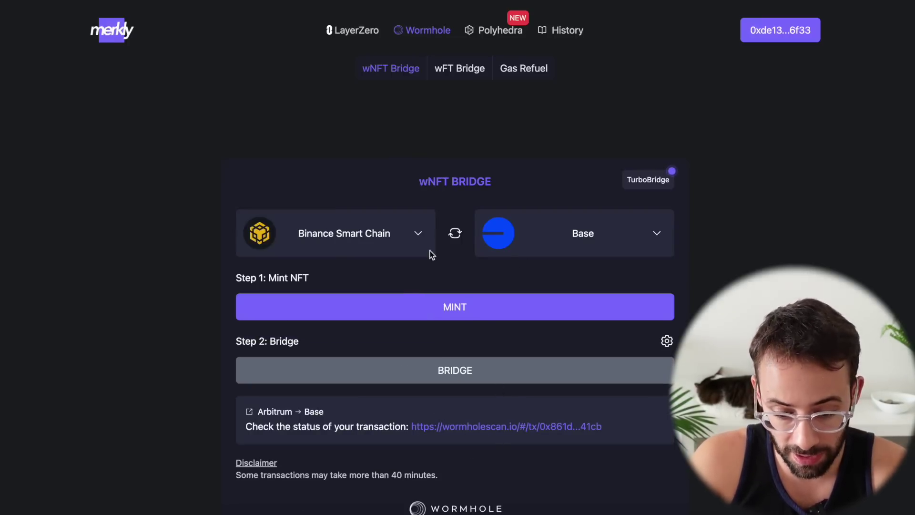
click(639, 245)
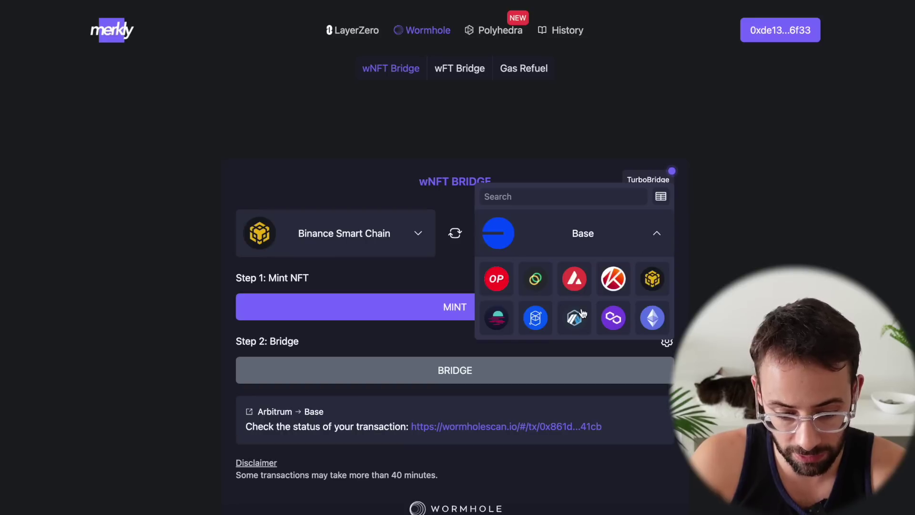
click(614, 319)
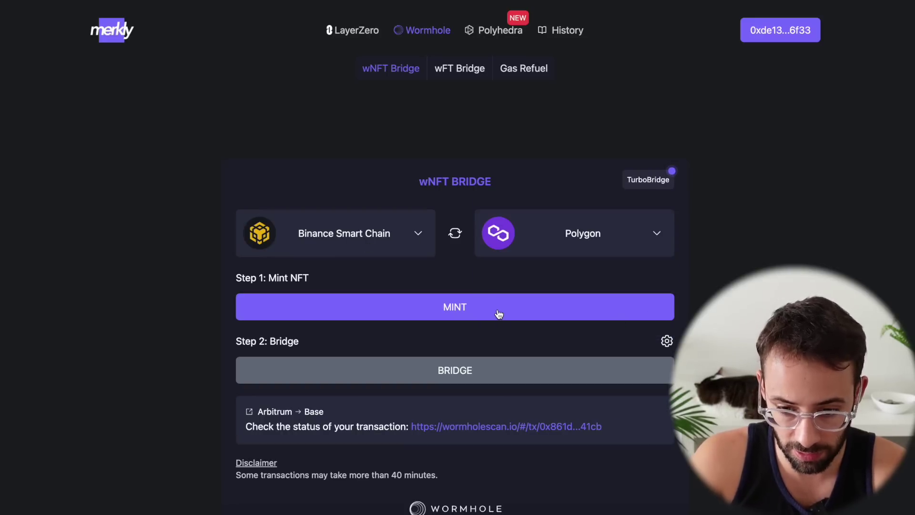
click(551, 306)
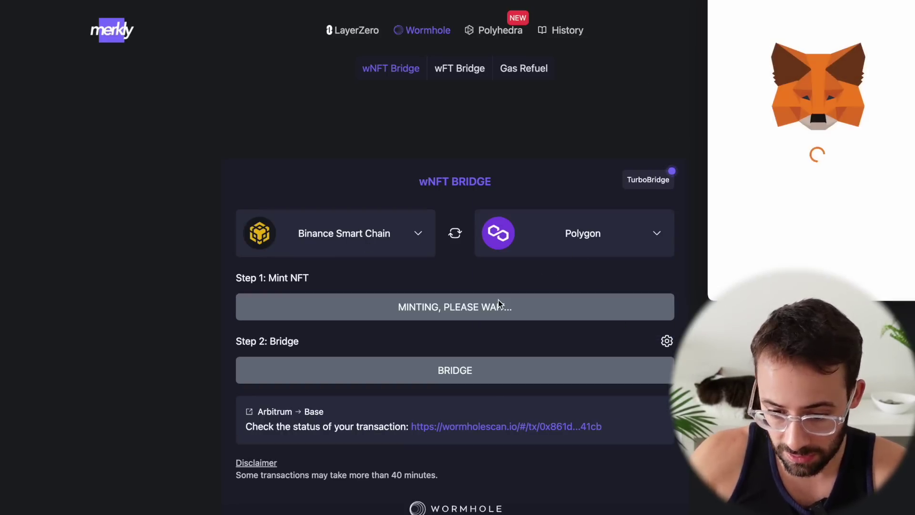
click(862, 278)
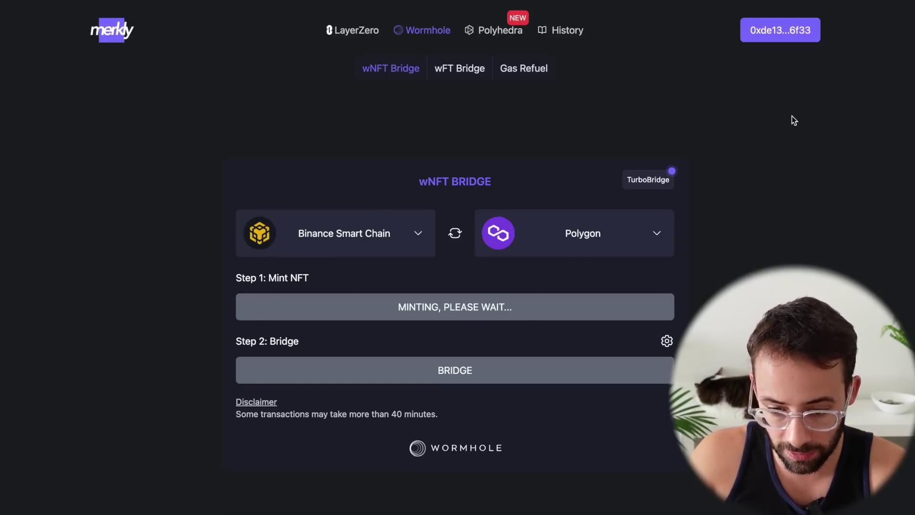
Approve the BNB mint transaction and send the minted NFT to Polygon
scroll(902, 150, down, 1)
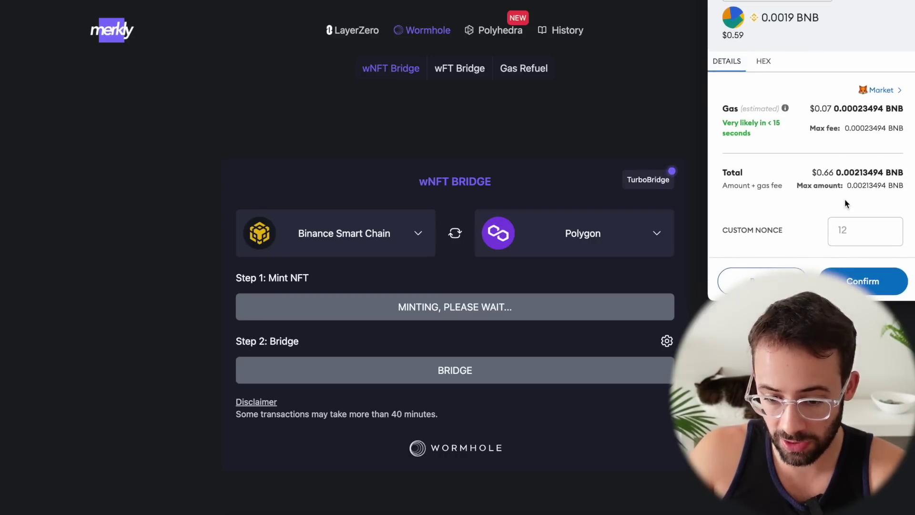
scroll(844, 198, up, 1)
scroll(821, 183, down, 1)
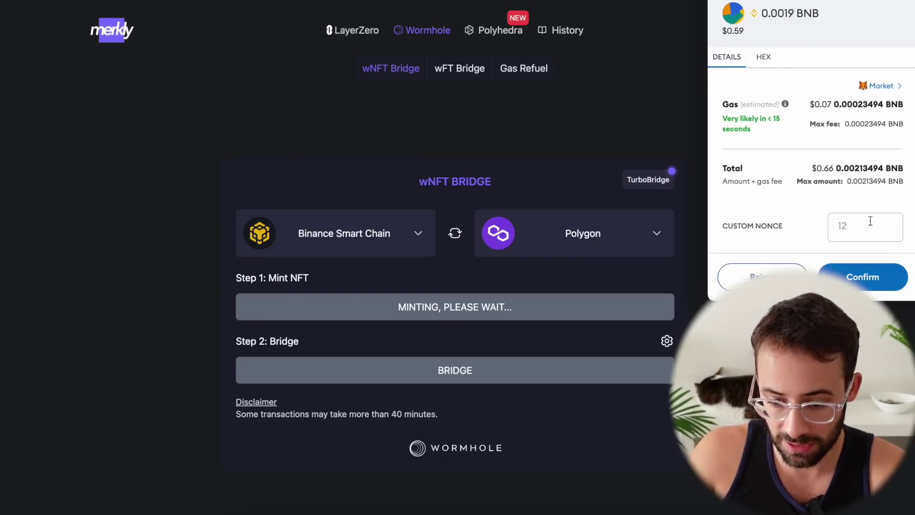
click(863, 276)
click(511, 371)
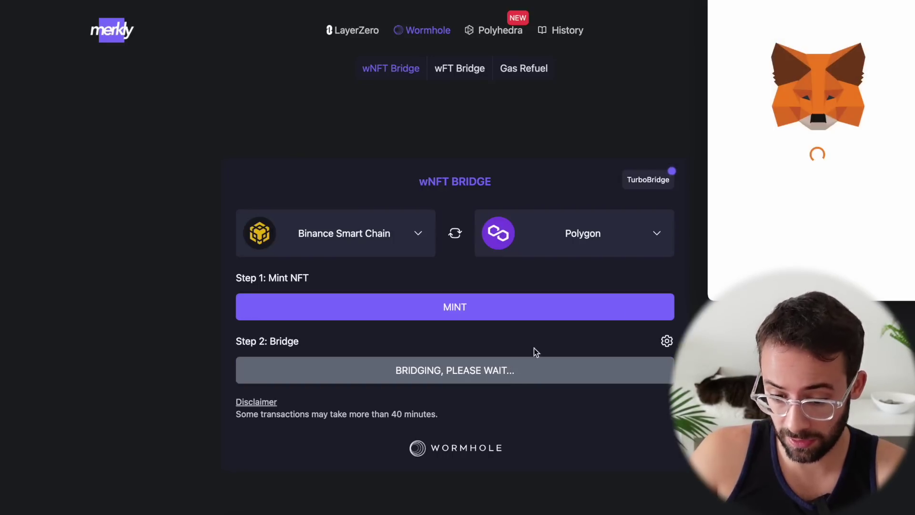
Reposition the wallet confirmation window and highlight the bridge transaction's total cost
scroll(804, 231, down, 1)
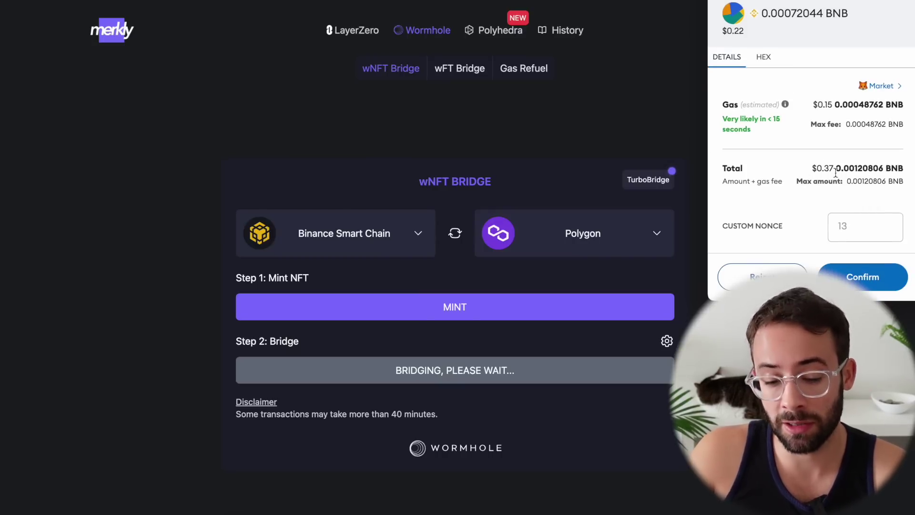
scroll(828, 164, up, 5)
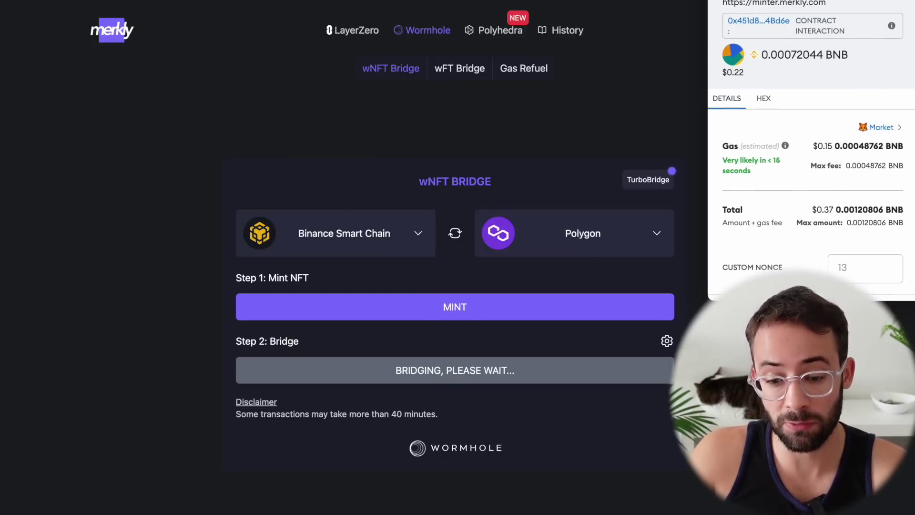
drag(774, 27, 774, 25)
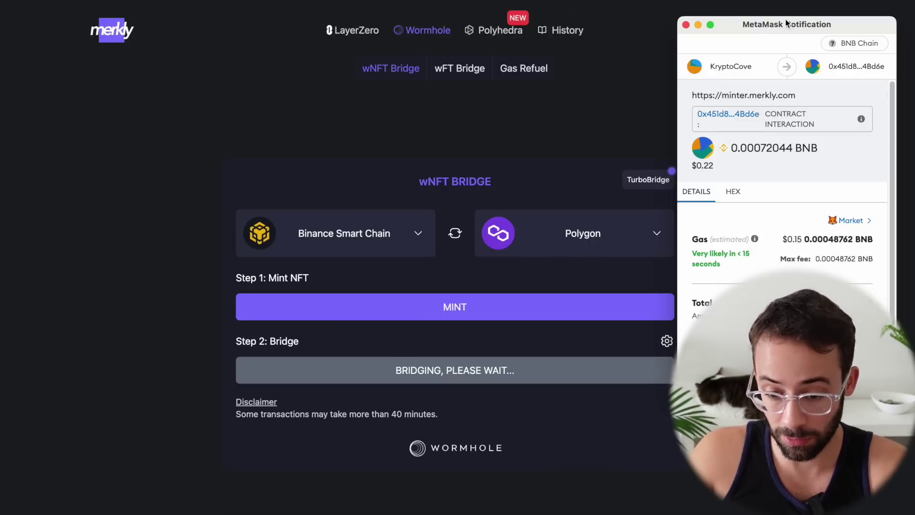
drag(790, 25, 792, 6)
scroll(785, 245, down, 2)
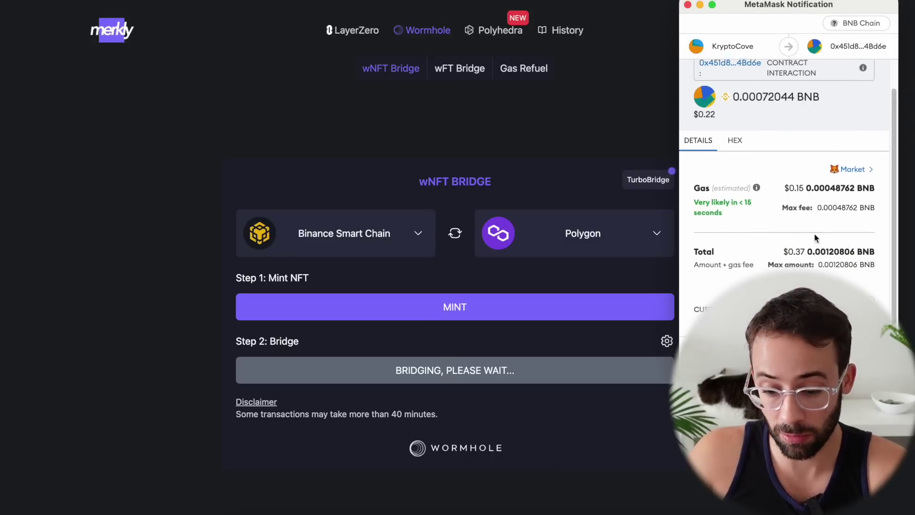
drag(783, 242, 881, 245)
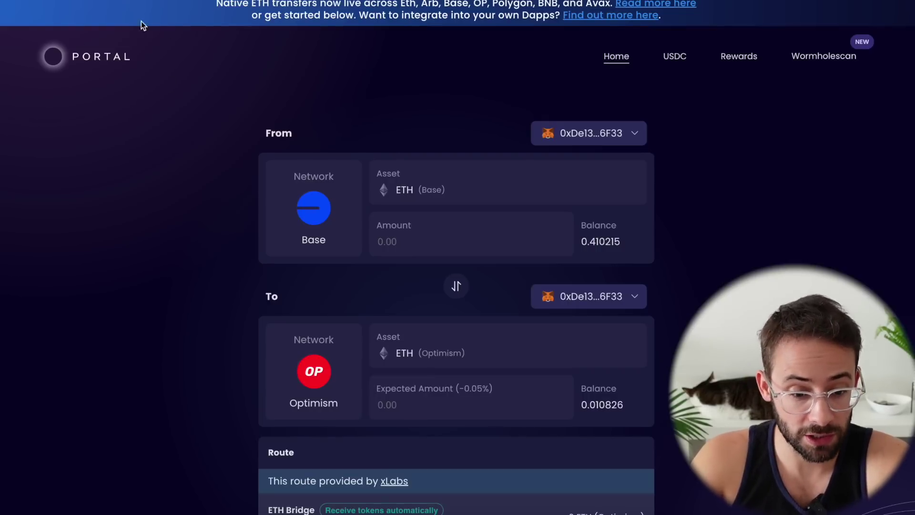
scroll(224, 179, down, 1)
scroll(253, 219, up, 1)
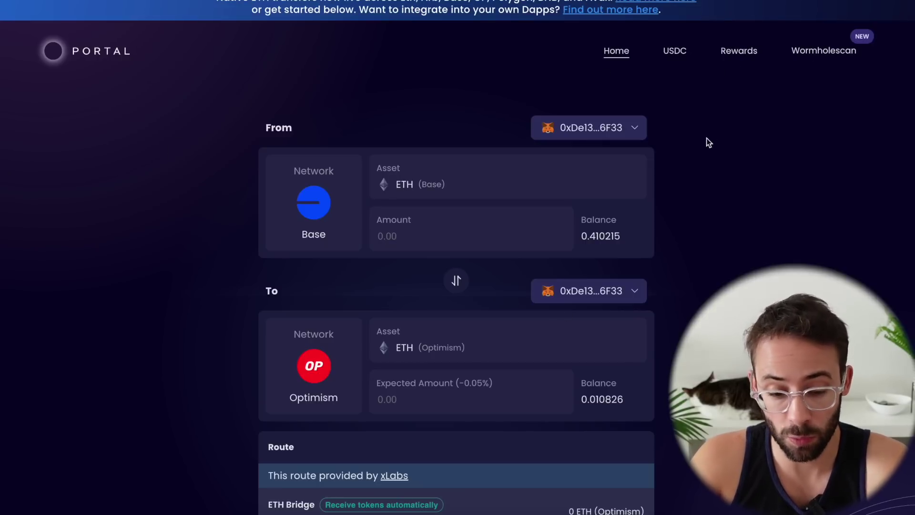
scroll(369, 230, down, 3)
click(314, 155)
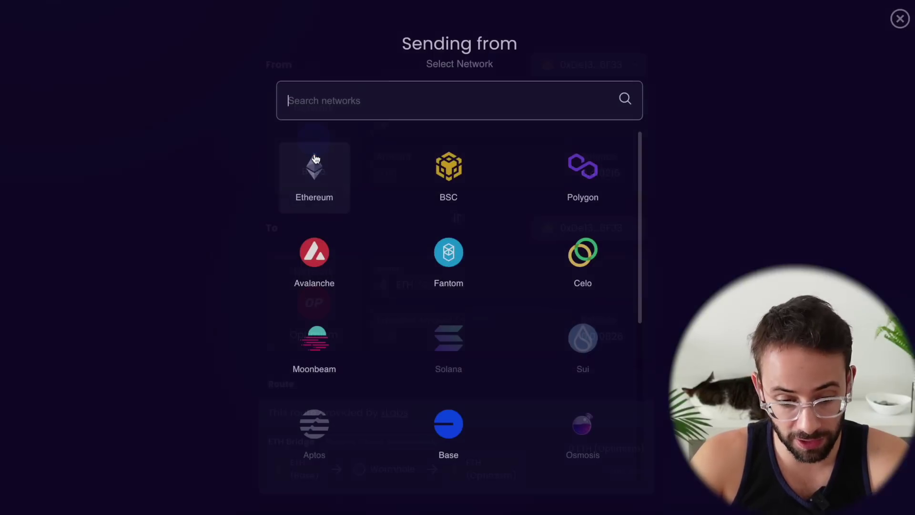
scroll(506, 327, down, 3)
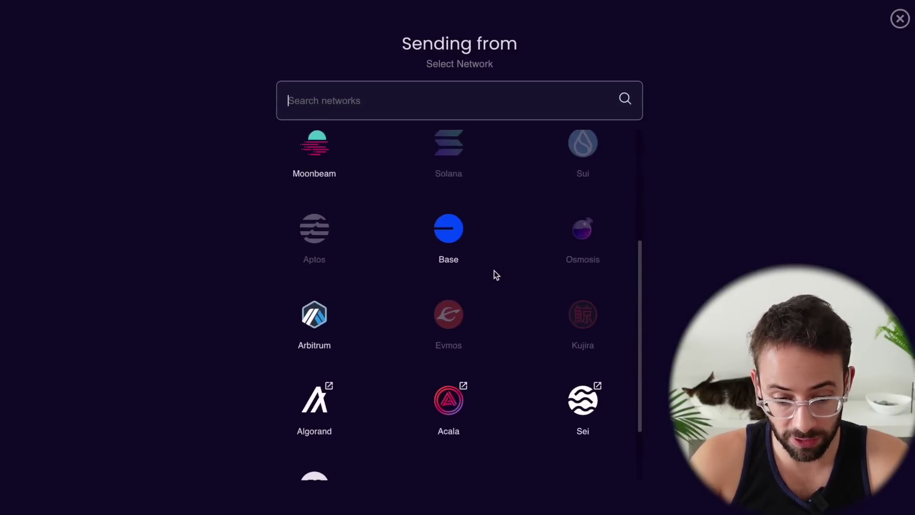
scroll(413, 235, down, 3)
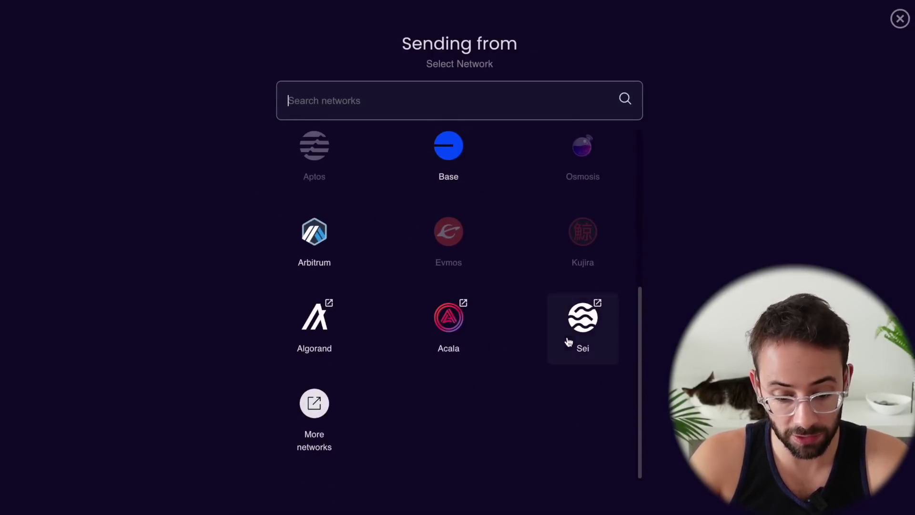
scroll(410, 330, up, 4)
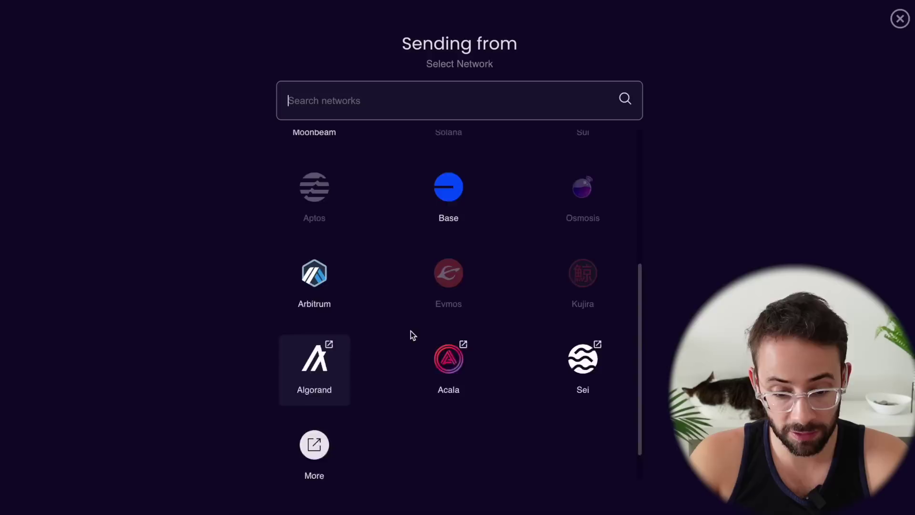
scroll(362, 293, up, 2)
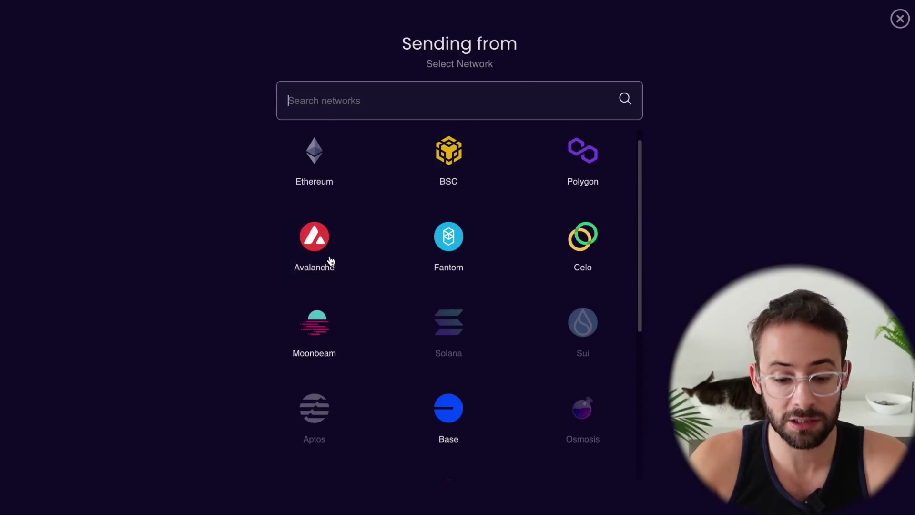
click(191, 219)
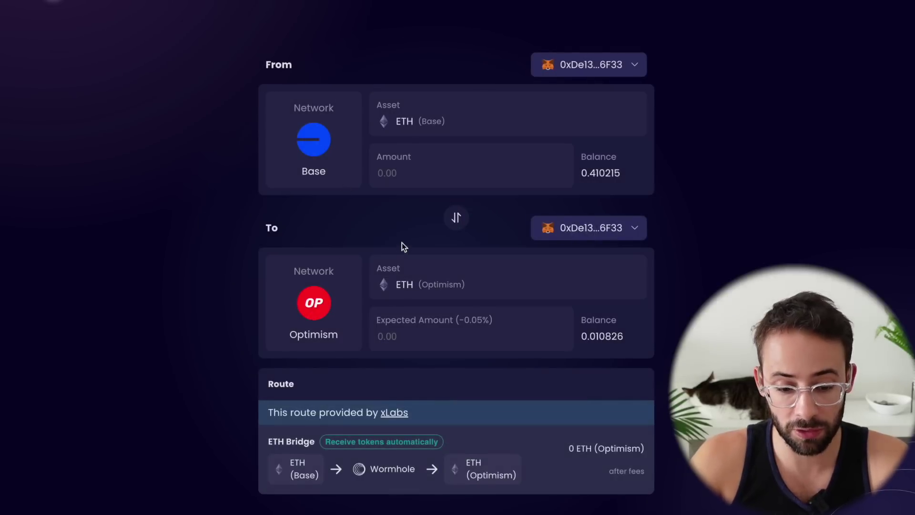
scroll(401, 242, up, 1)
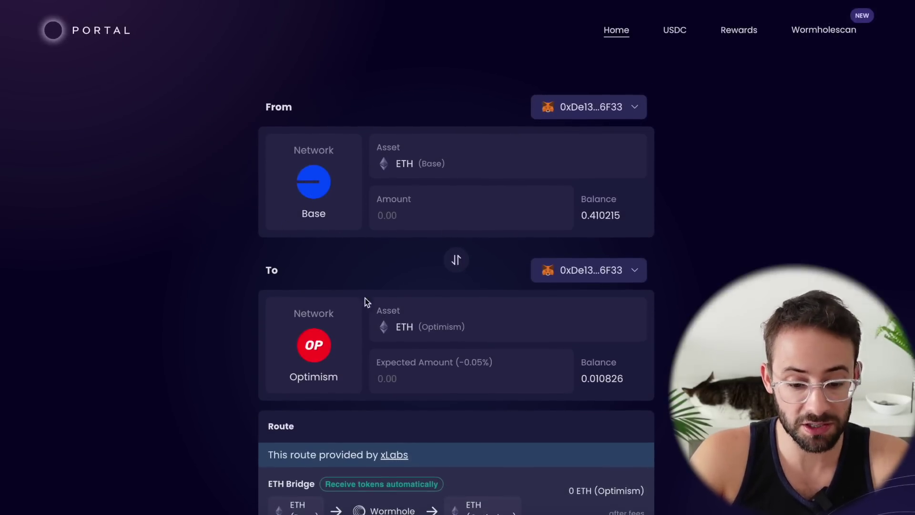
click(626, 274)
click(807, 258)
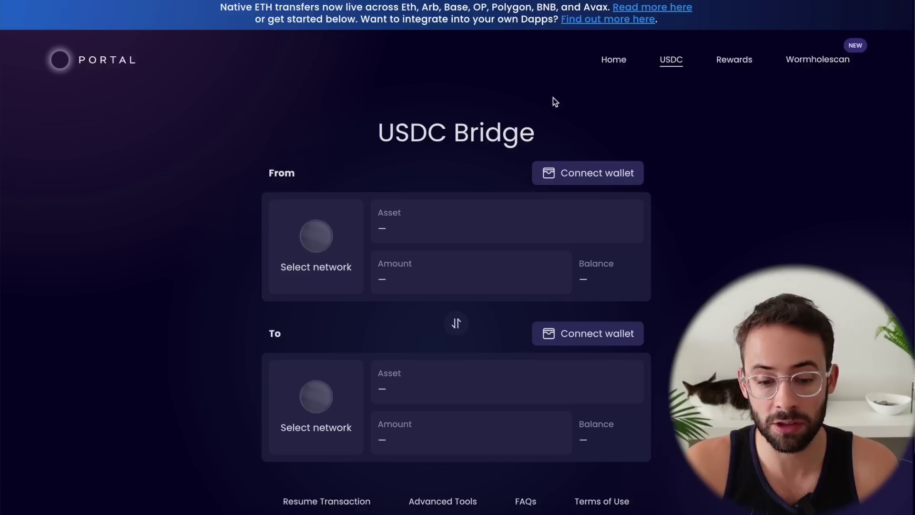
scroll(521, 143, down, 1)
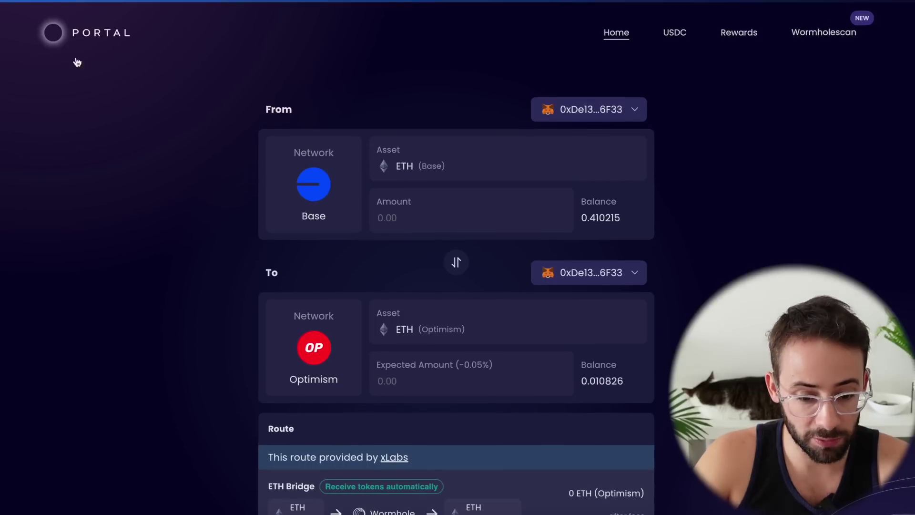
Enter 0.15 as the ETH amount for the Arbitrum-to-Optimism transfer
scroll(166, 168, up, 1)
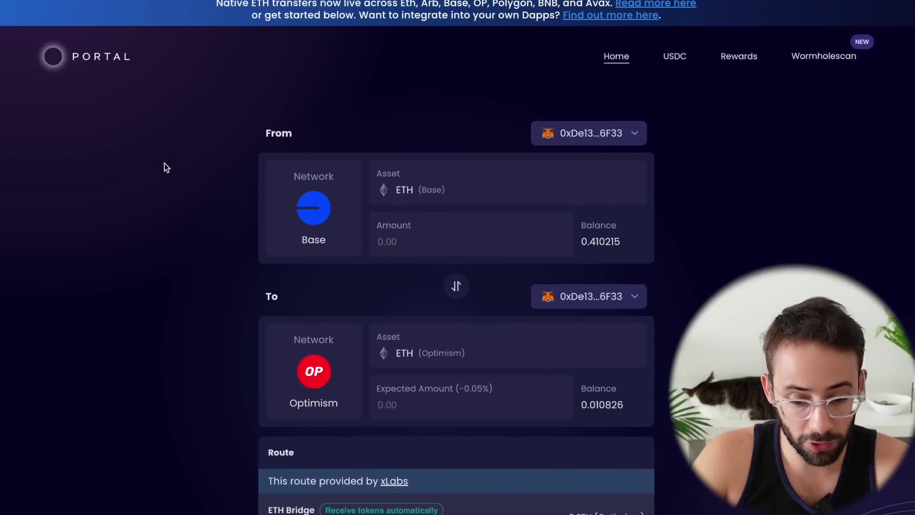
scroll(260, 169, down, 1)
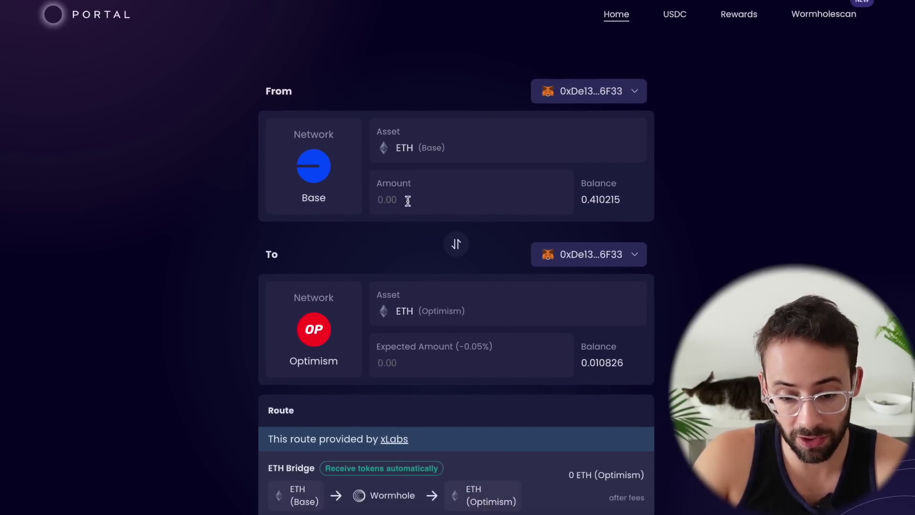
text(.2)
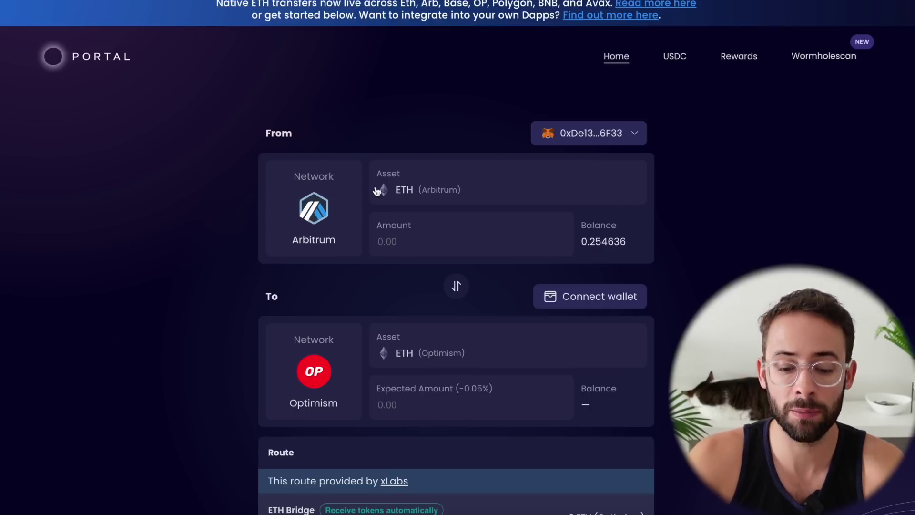
scroll(440, 289, down, 1)
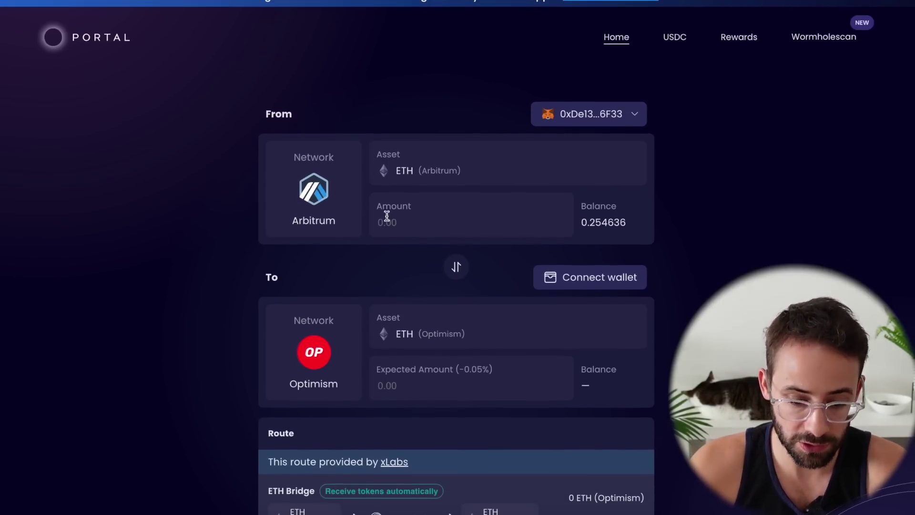
click(395, 220)
text(0.15)
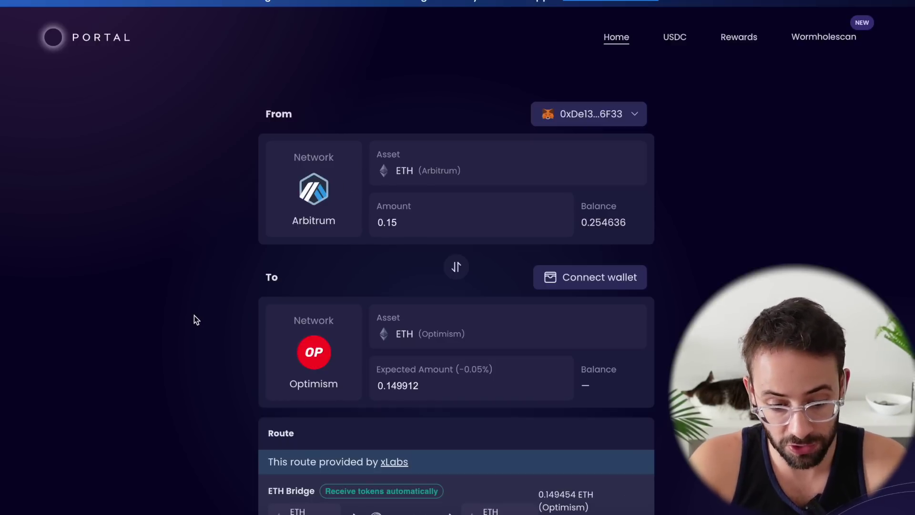
scroll(456, 258, down, 5)
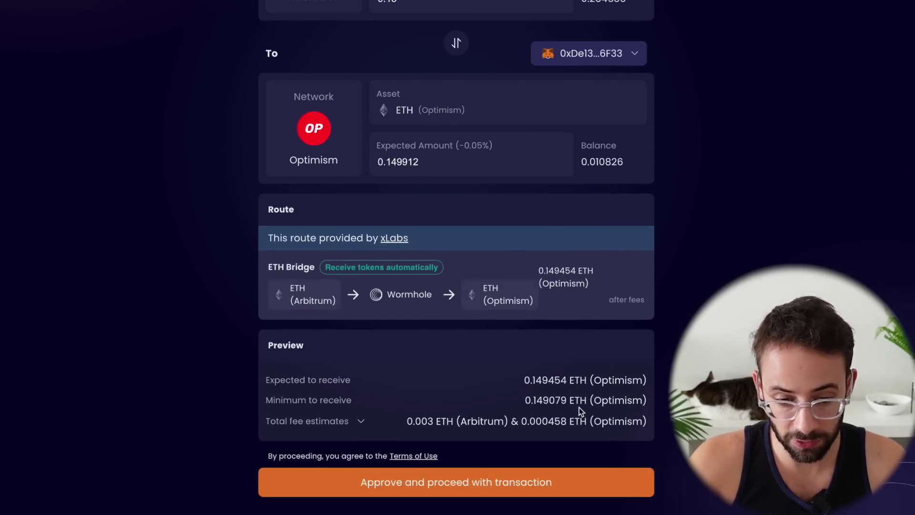
Approve and proceed with the 0.15 ETH transfer, totalling 0.1505505 ETH with gas
scroll(391, 97, up, 2)
scroll(577, 310, down, 2)
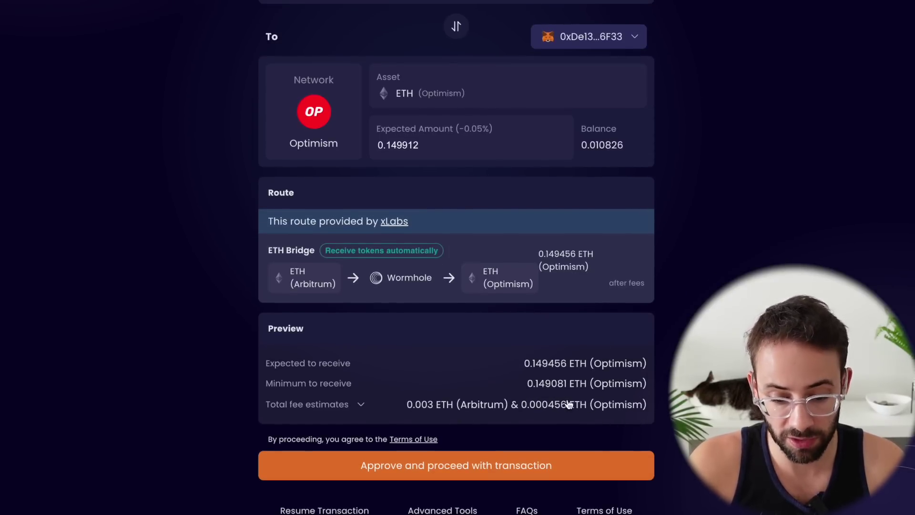
scroll(586, 402, down, 1)
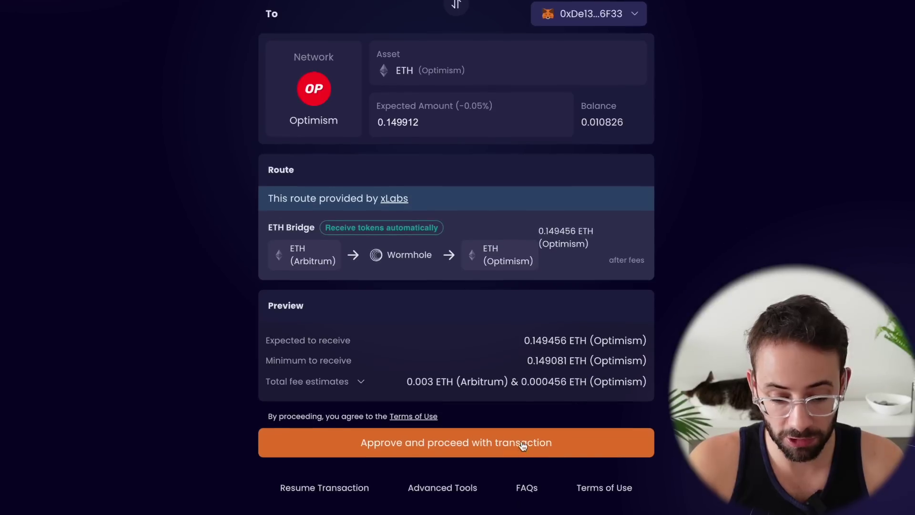
click(494, 452)
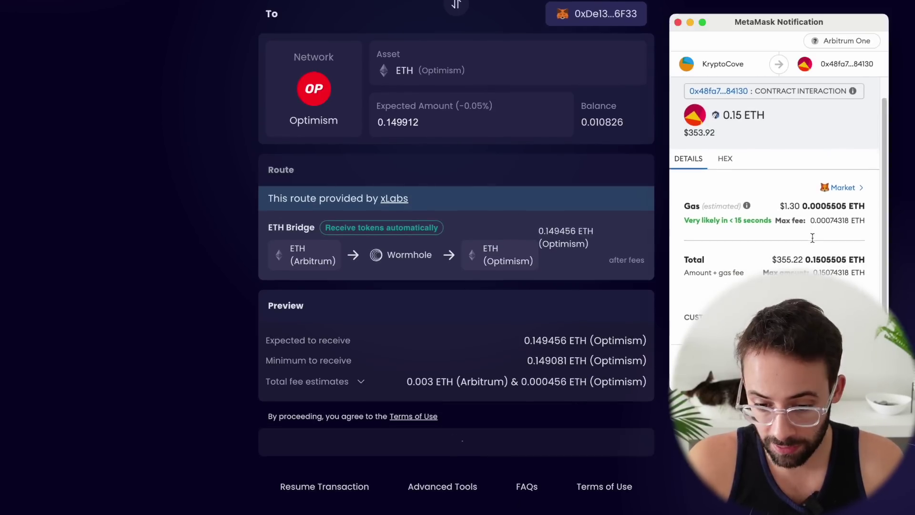